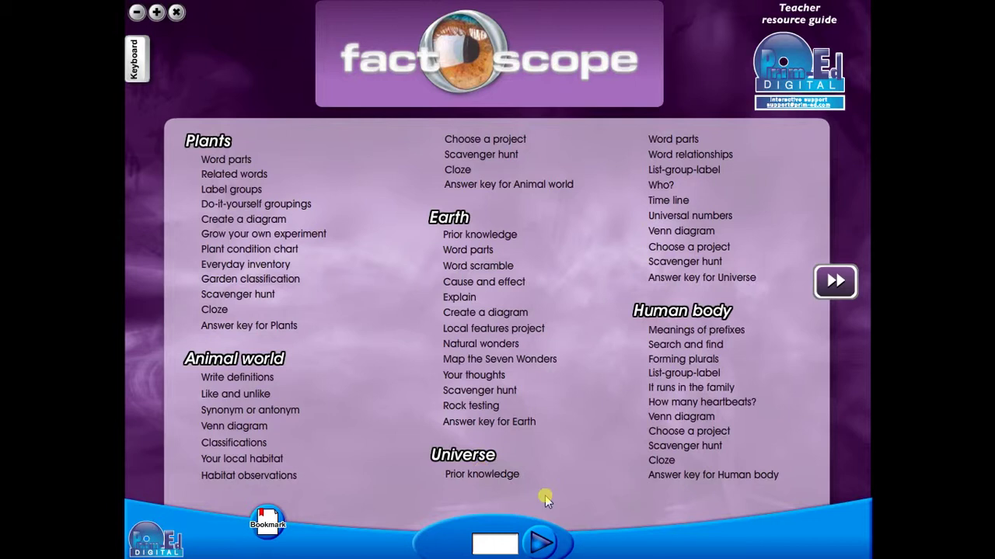
Check the Machines and inventions contents, return to the first contents page, and open the Cause and effect worksheet under Earth.
left_click(837, 284)
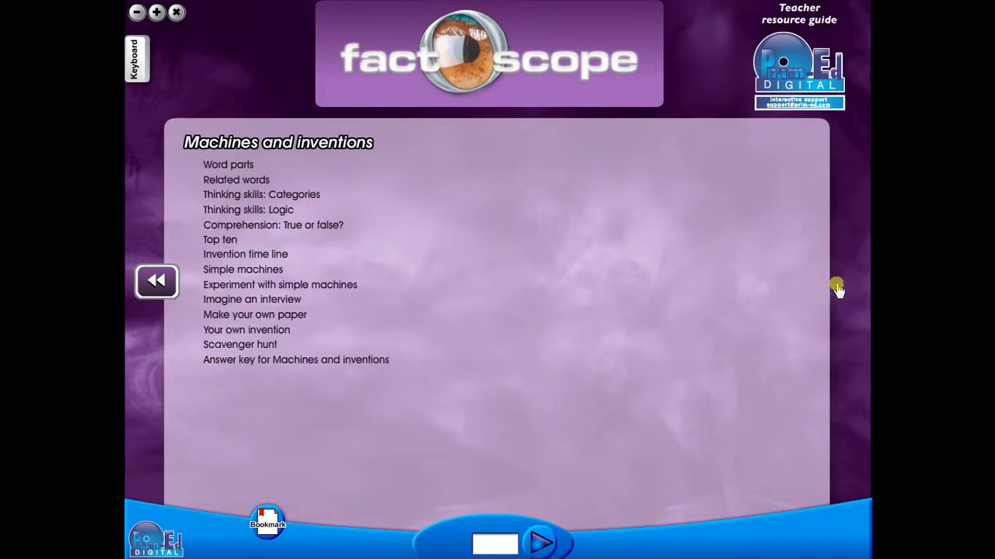
left_click(165, 284)
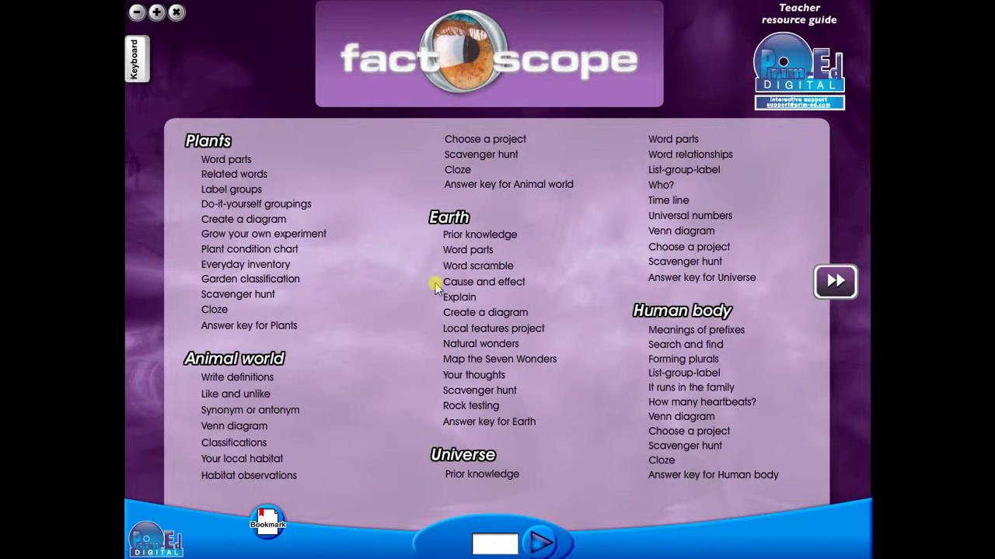
left_click(481, 282)
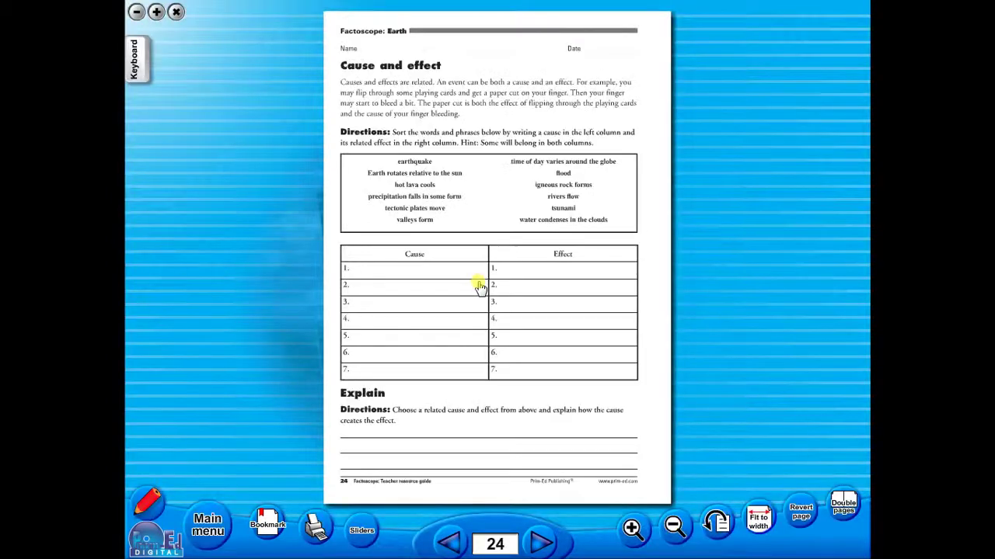
Browse the neighbouring worksheets by paging forward from page 24 and back to page 23.
left_click(542, 544)
left_click(542, 544)
left_click(450, 544)
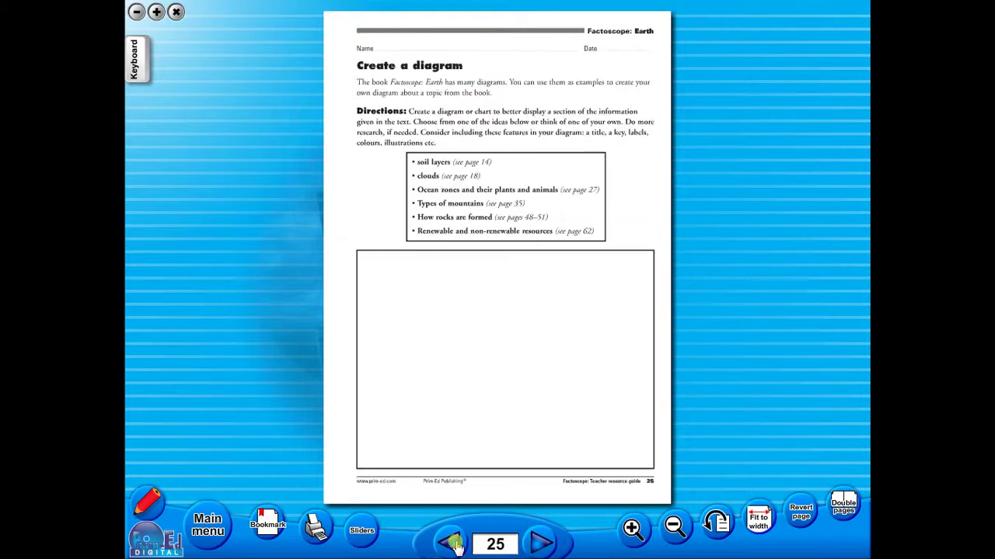
left_click(453, 544)
left_click(455, 545)
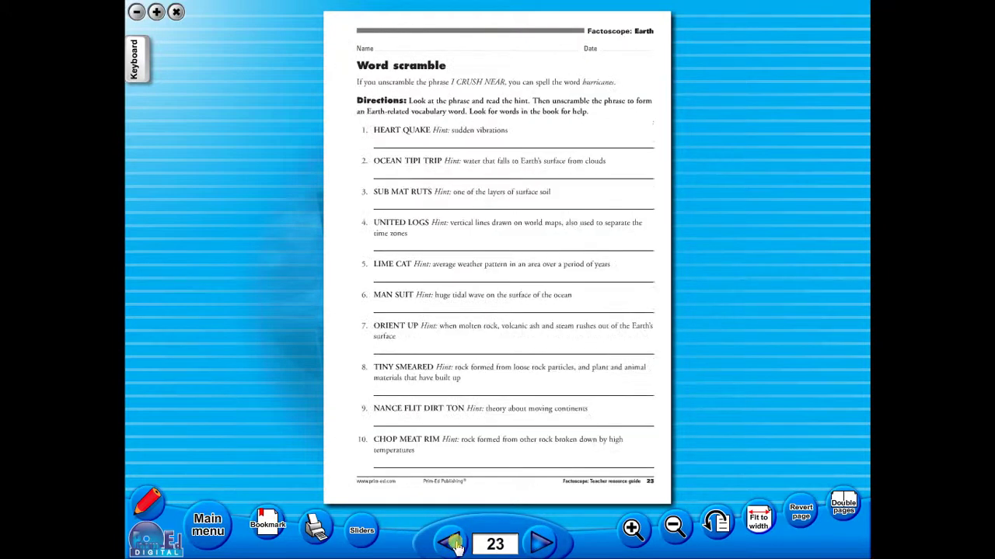
Return to the main contents and go directly to page 55 by its page number.
left_click(198, 528)
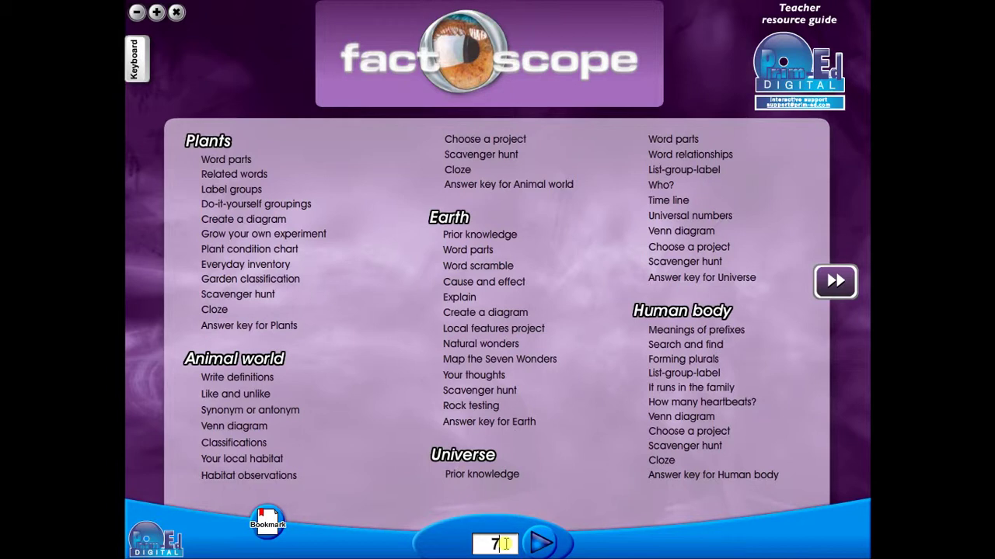
left_click(504, 543)
key("BackSpace")
key("BackSpace")
type("55")
left_click(536, 544)
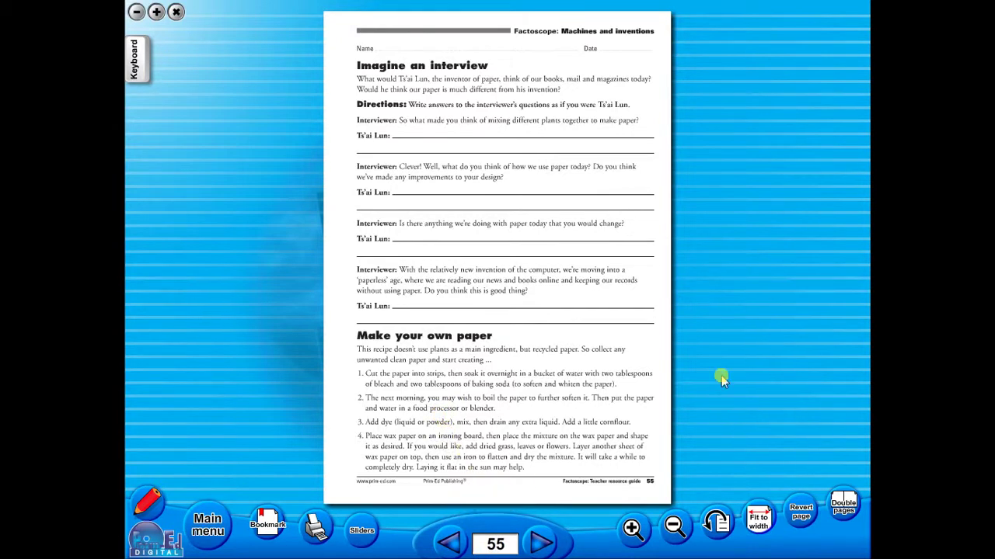
Preview page 55 in double-page and single-page view, then fit it to width and revert the page.
left_click(842, 502)
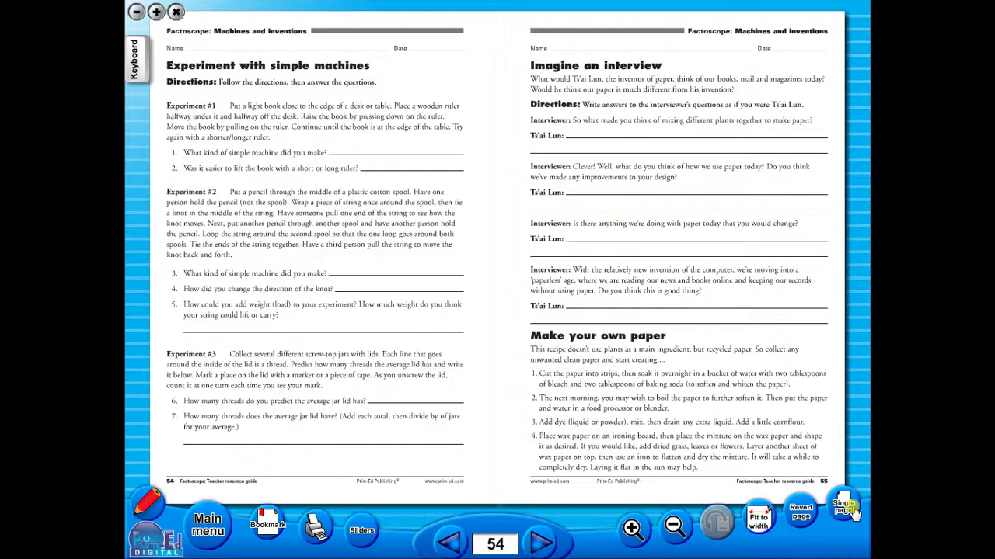
left_click(854, 513)
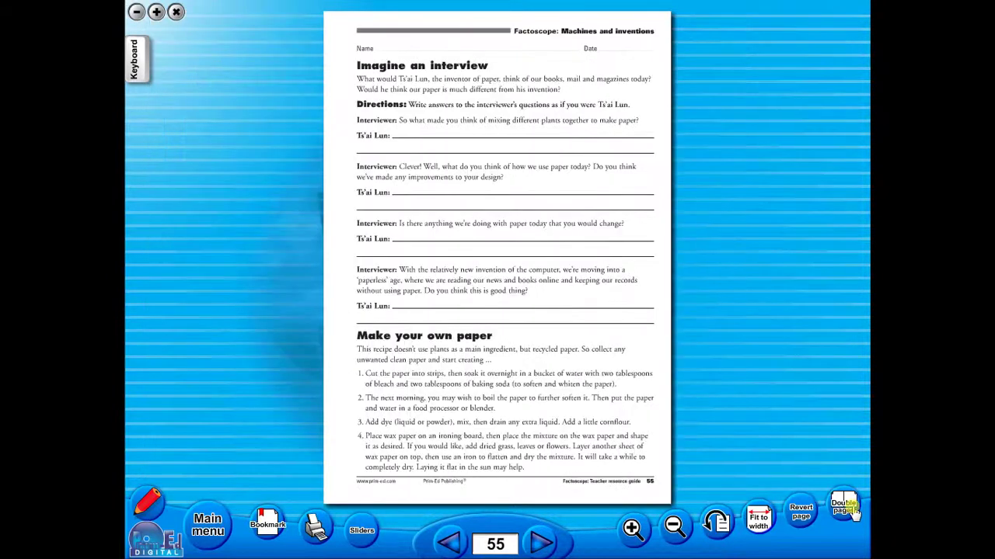
left_click(762, 518)
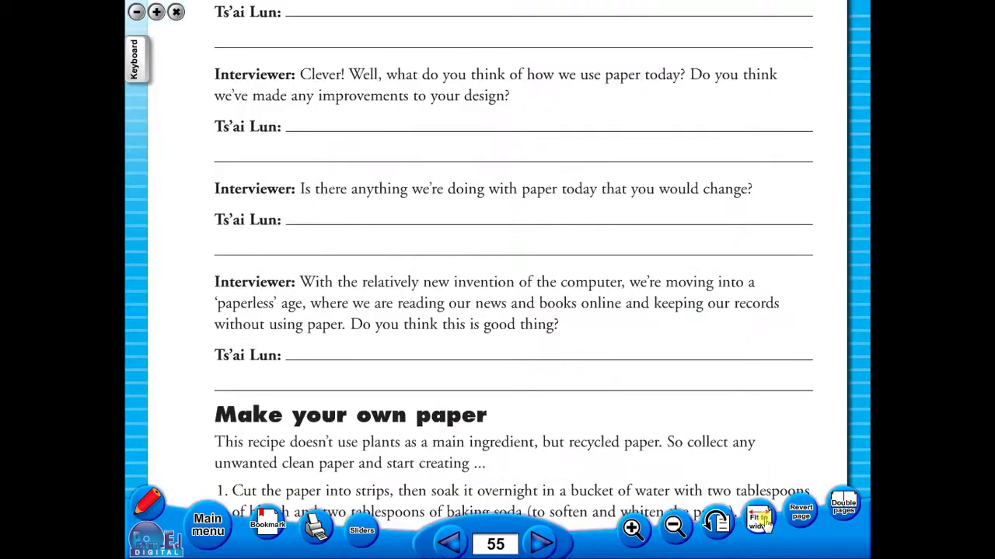
left_click(799, 513)
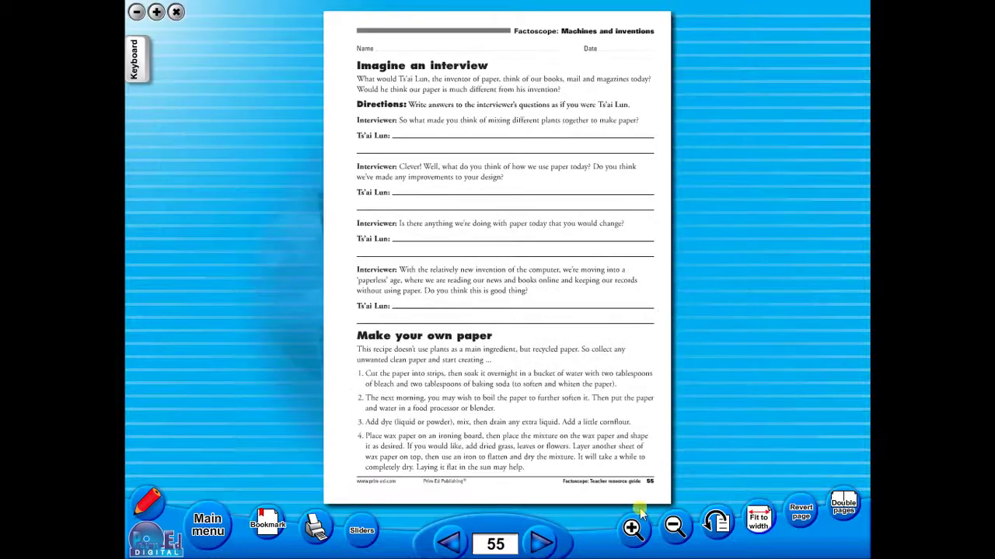
Magnify page 55, reduce it to full-page view, and enlarge it slightly again.
left_click(634, 529)
left_click(673, 526)
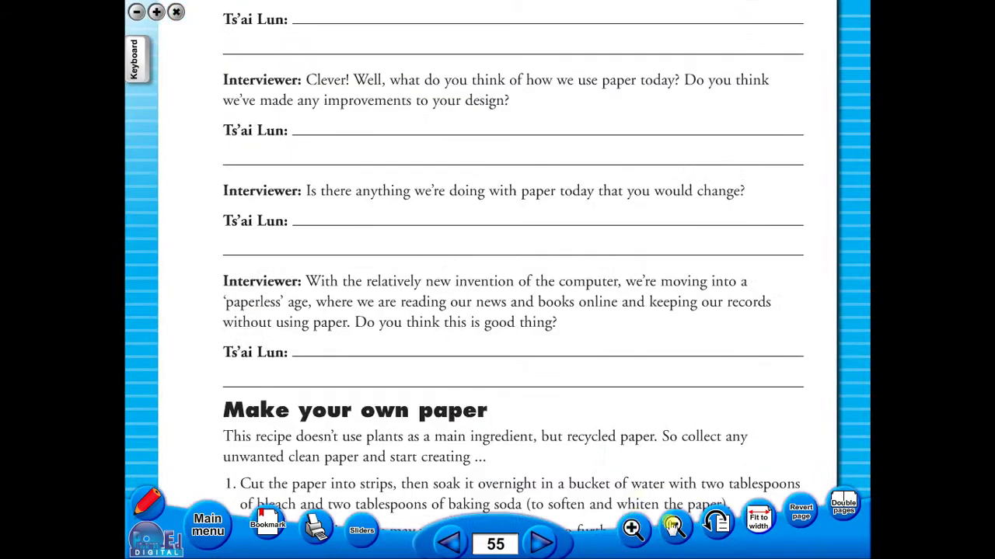
left_click(673, 526)
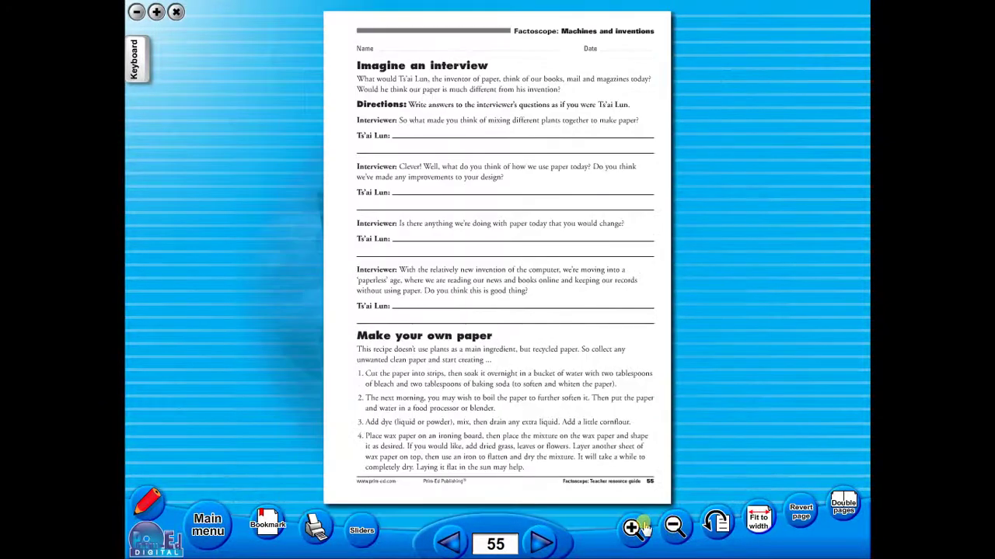
left_click(635, 527)
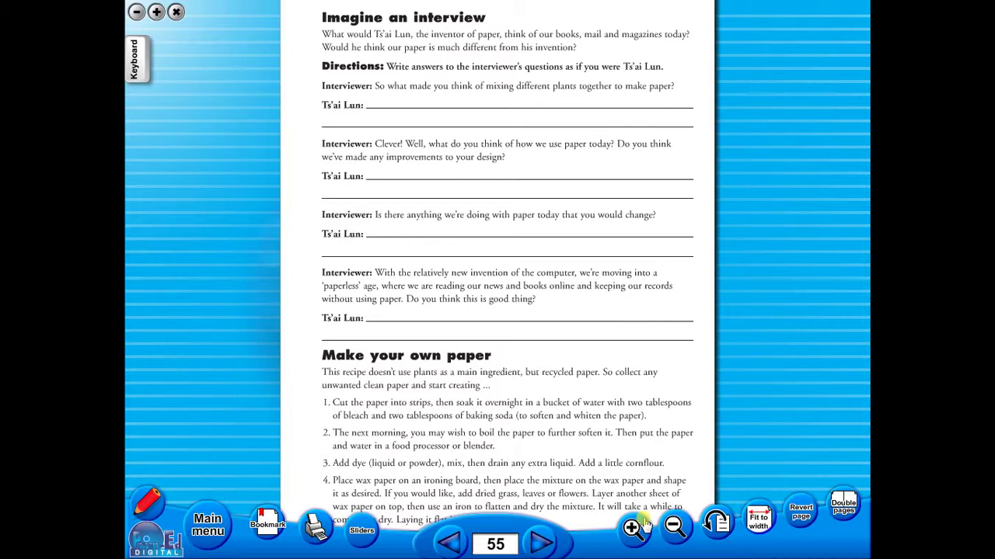
Rotate page 55 in quarter turns through a full circle back to upright.
left_click(718, 525)
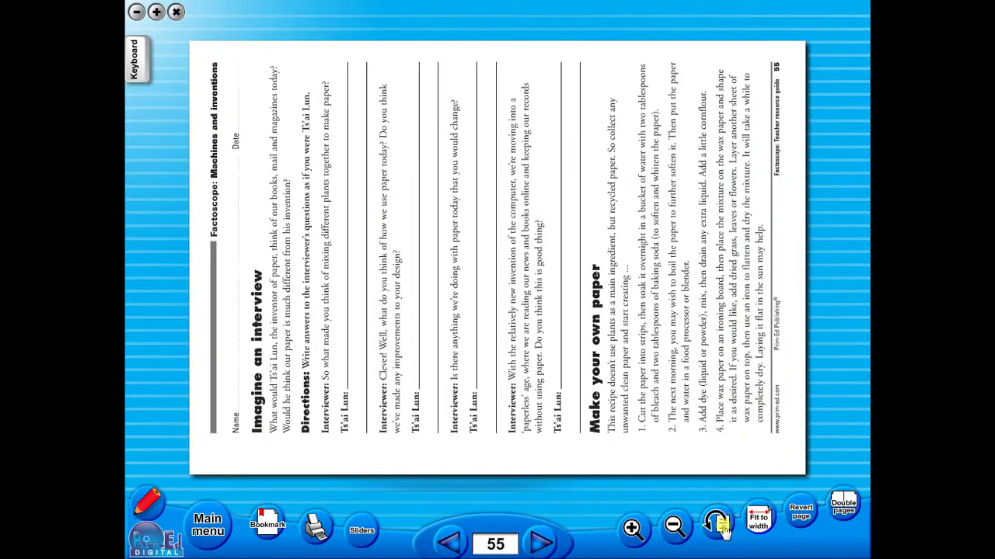
left_click(719, 526)
left_click(718, 526)
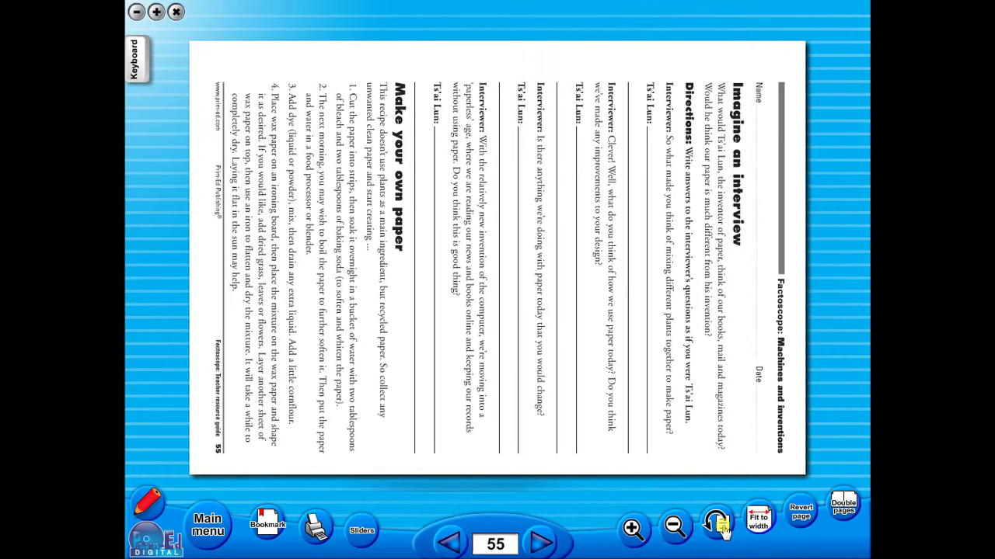
left_click(719, 526)
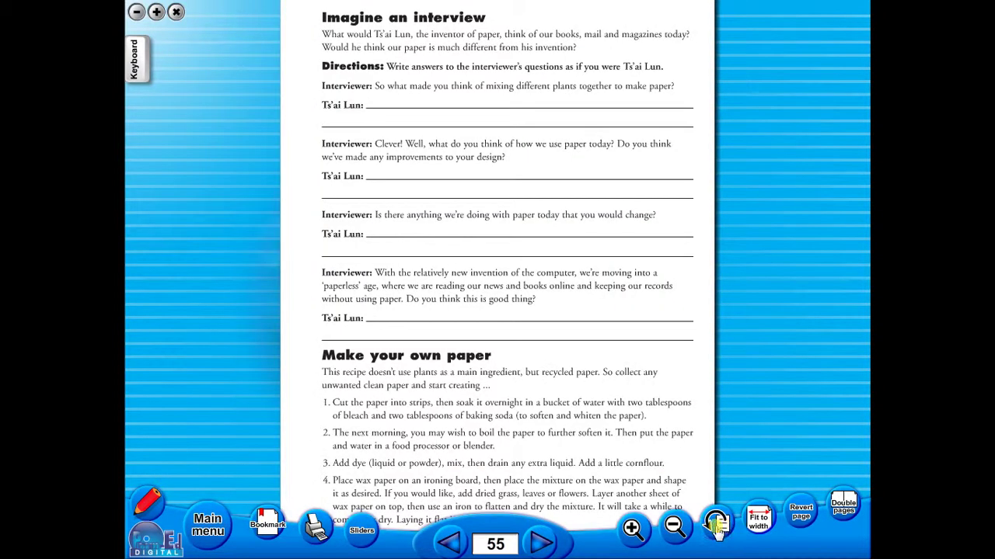
Turn on the page-masking sliders and adjust the lower slider to leave most of page 55 uncovered.
left_click(361, 531)
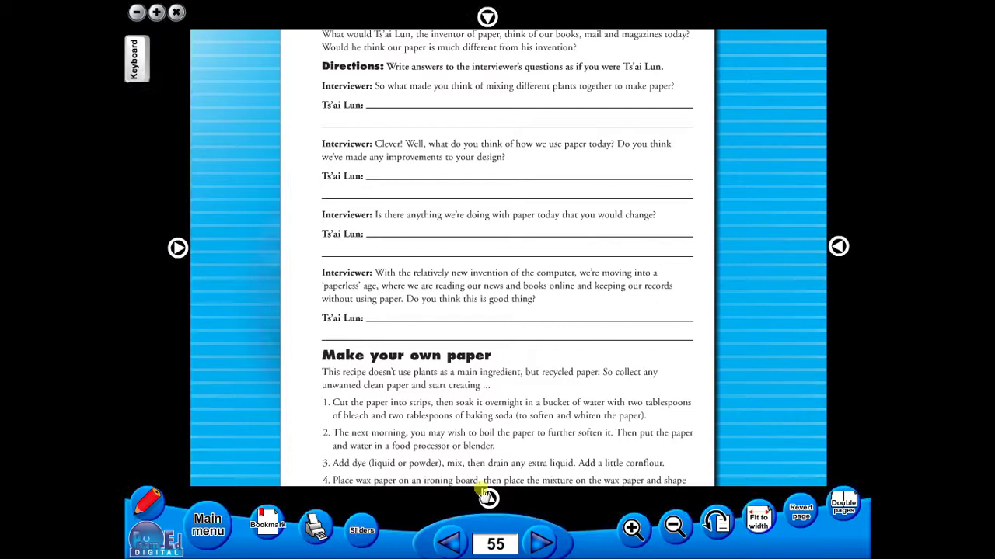
left_click_drag(491, 358, 476, 501)
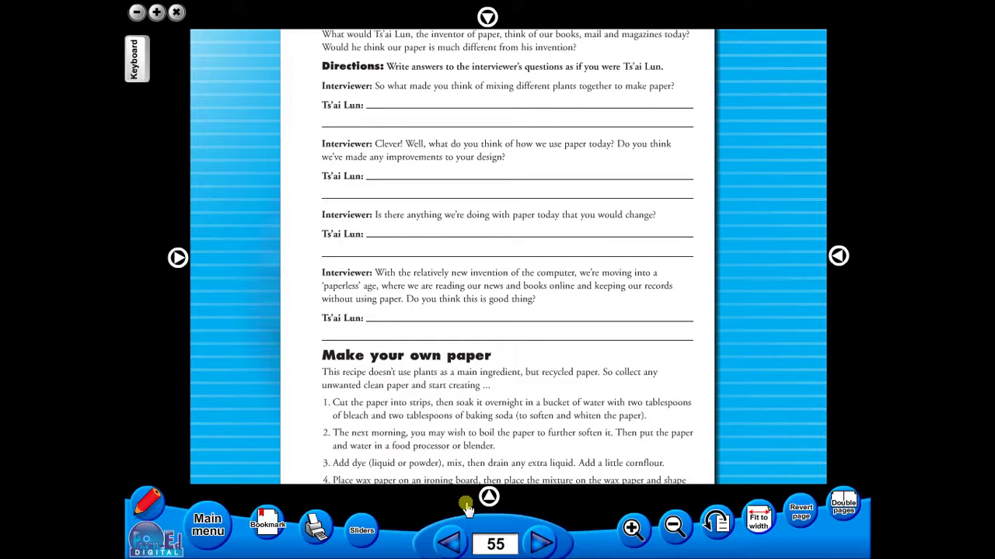
Open the print options for page 55 and close them without printing.
left_click(315, 525)
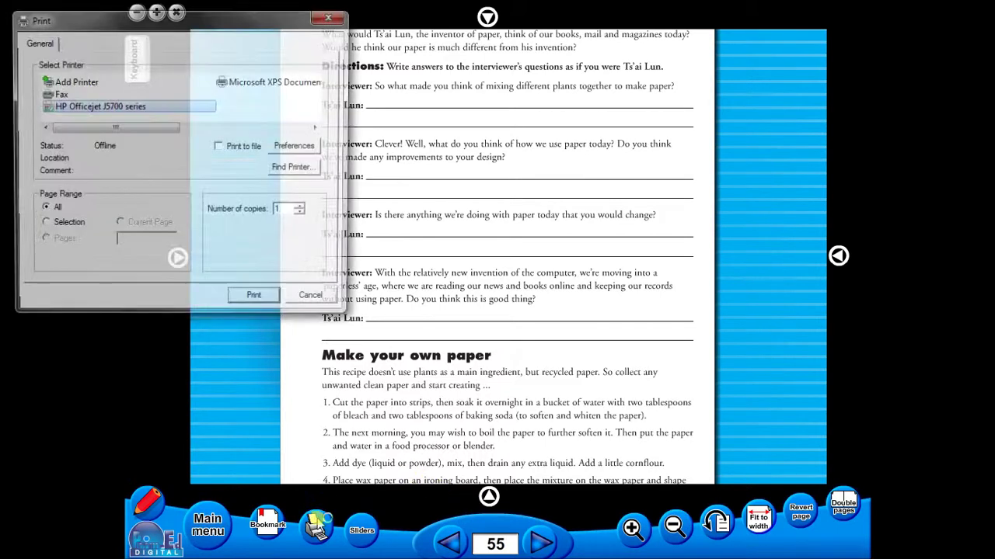
left_click(272, 301)
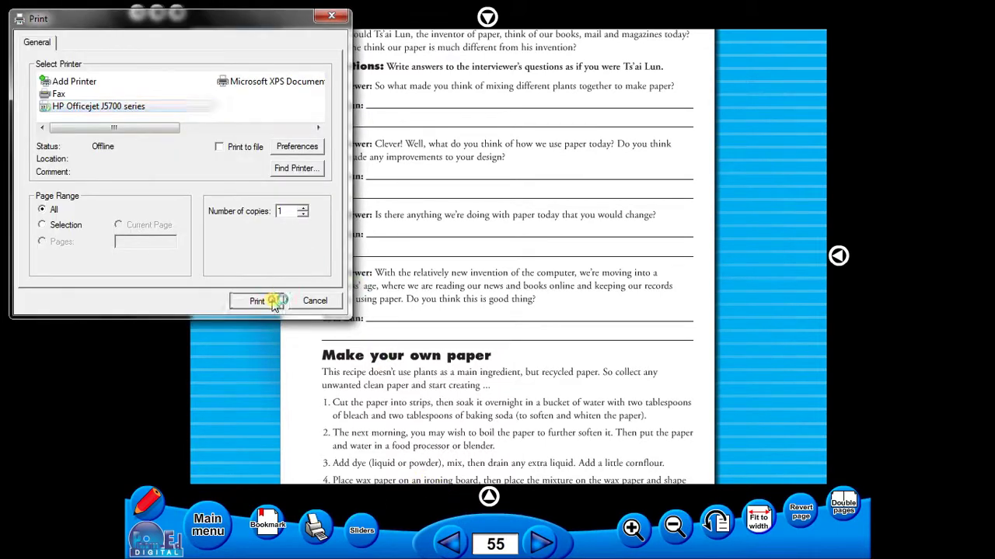
left_click(316, 302)
Add a bookmark for page 55.
left_click(268, 524)
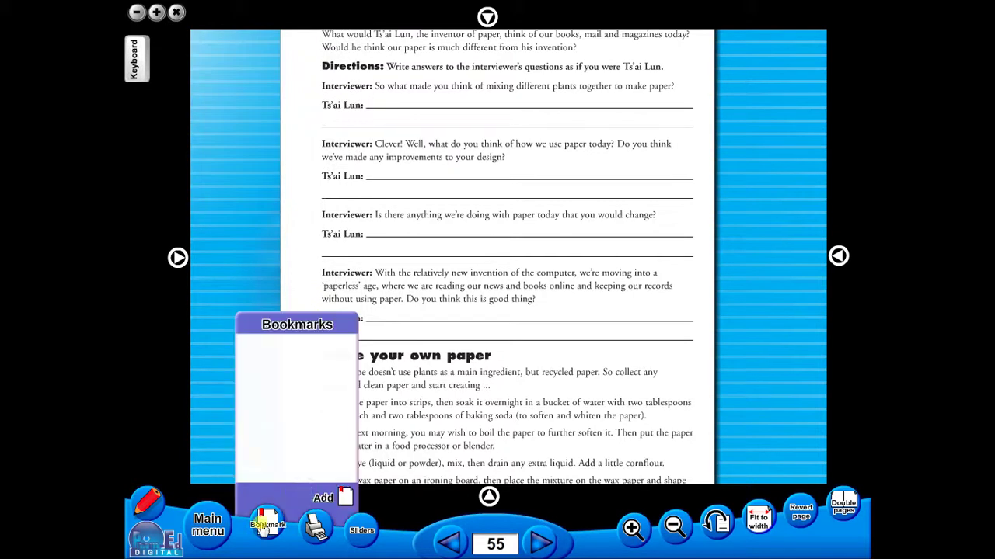
left_click(323, 498)
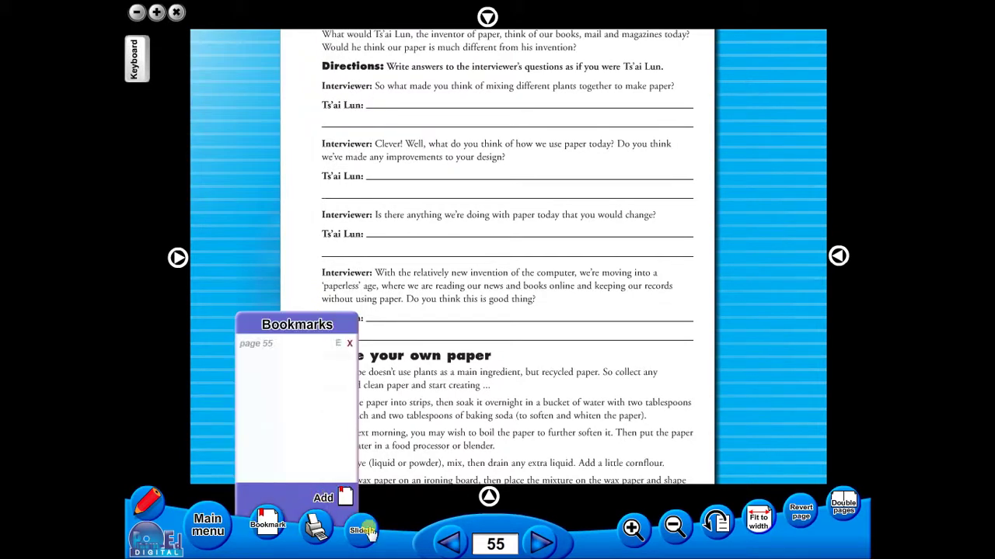
Page back to page 51 and return to page 55 through its bookmark.
left_click(448, 544)
left_click(449, 544)
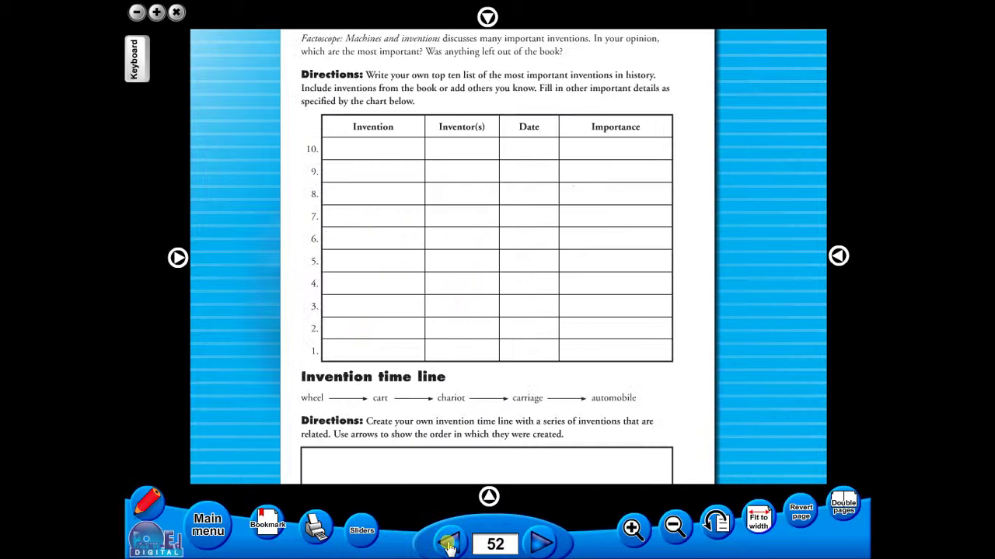
left_click(449, 544)
left_click(267, 525)
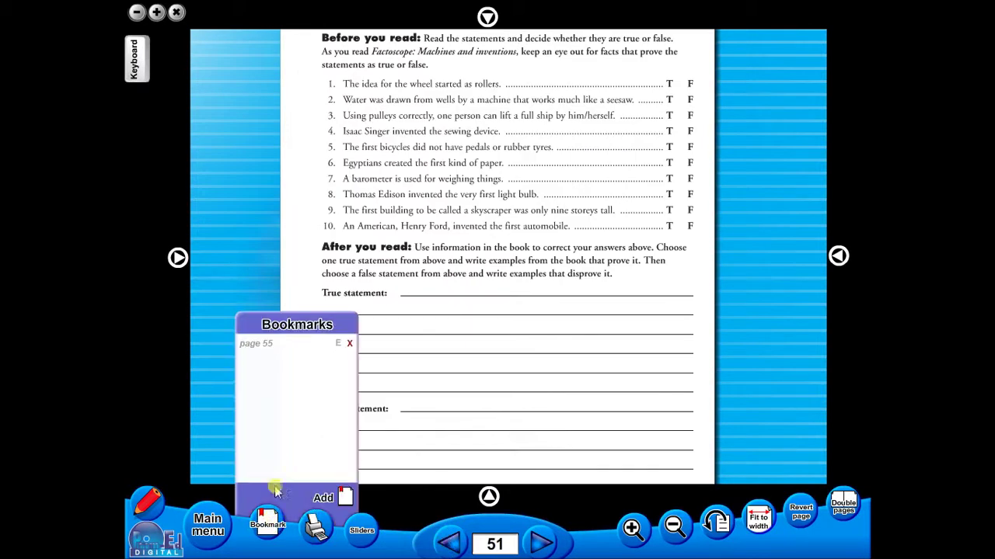
left_click(254, 346)
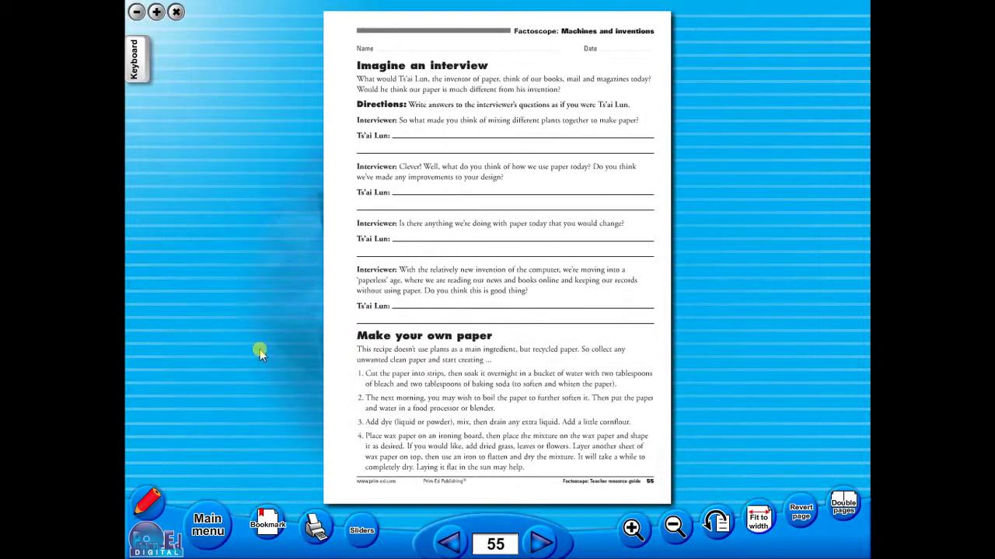
Enlarge page 55, show the drawing tools, and look through the pencil, highlighter, shape, text and line thickness options.
left_click(636, 530)
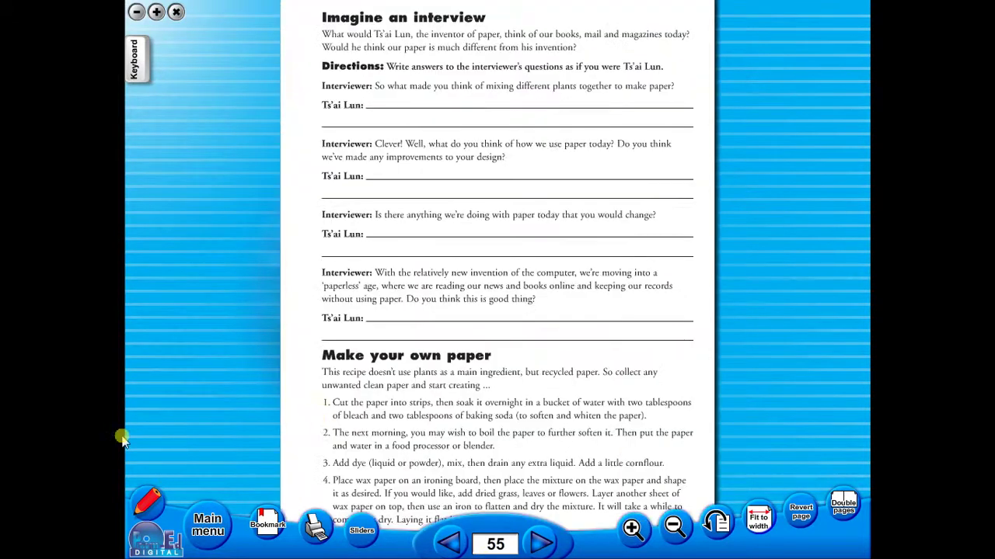
left_click(147, 497)
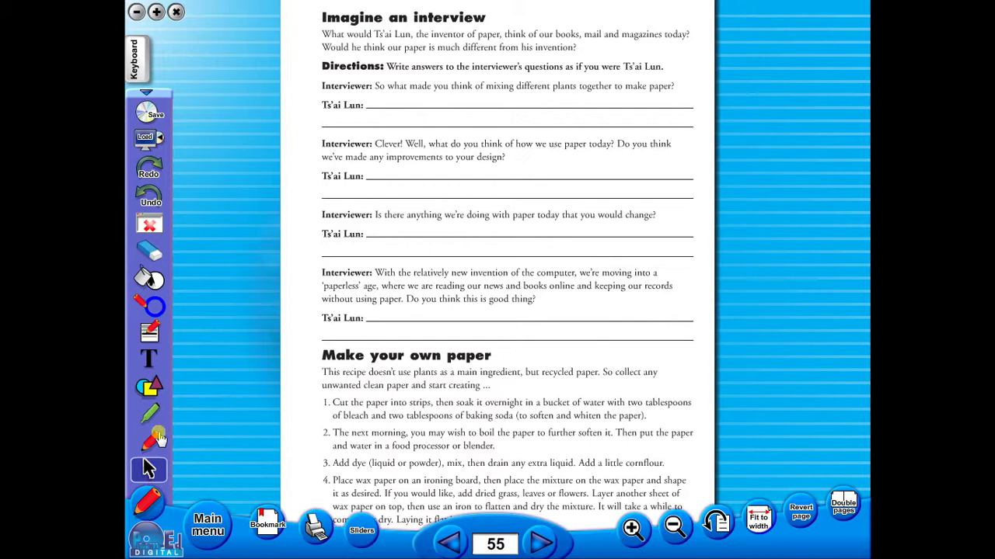
left_click(156, 443)
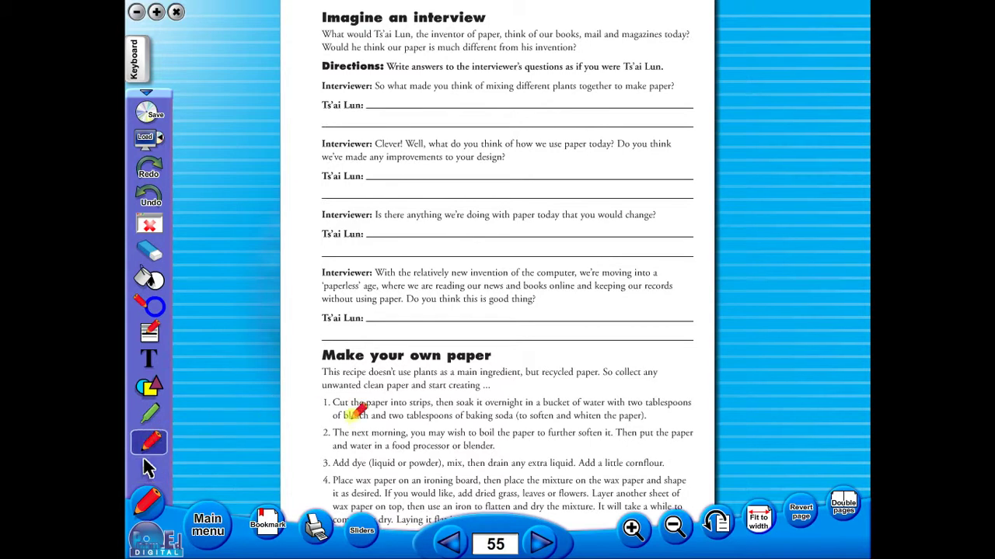
left_click(154, 418)
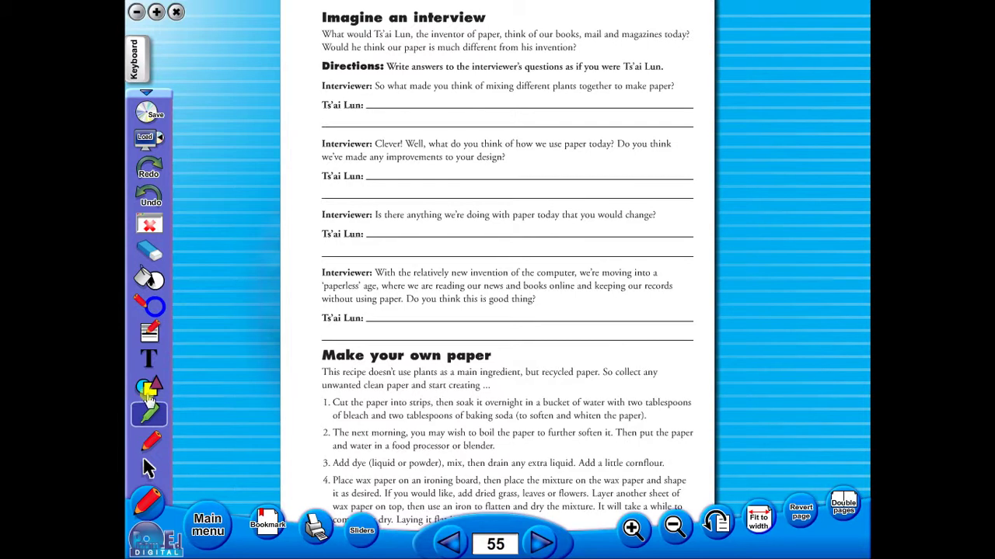
left_click(150, 386)
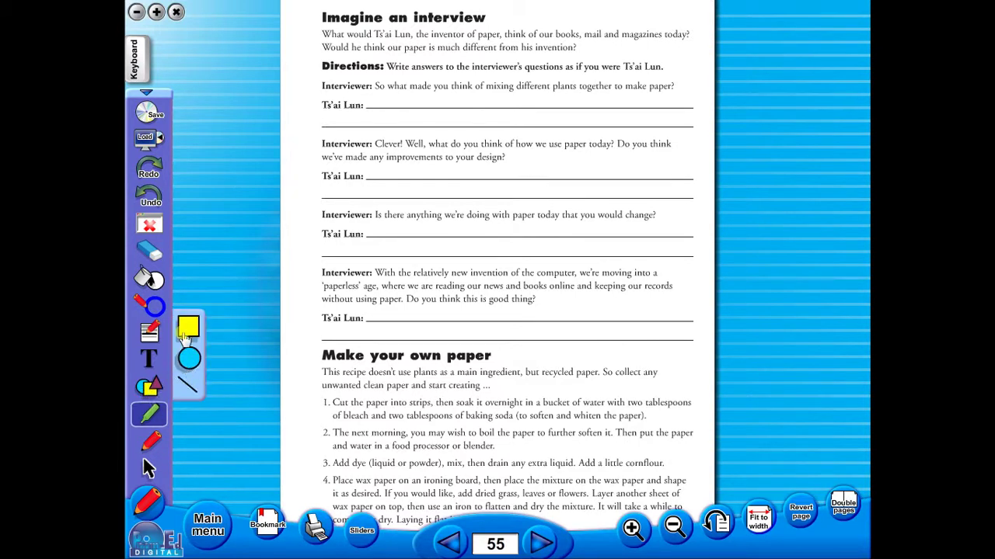
left_click(154, 359)
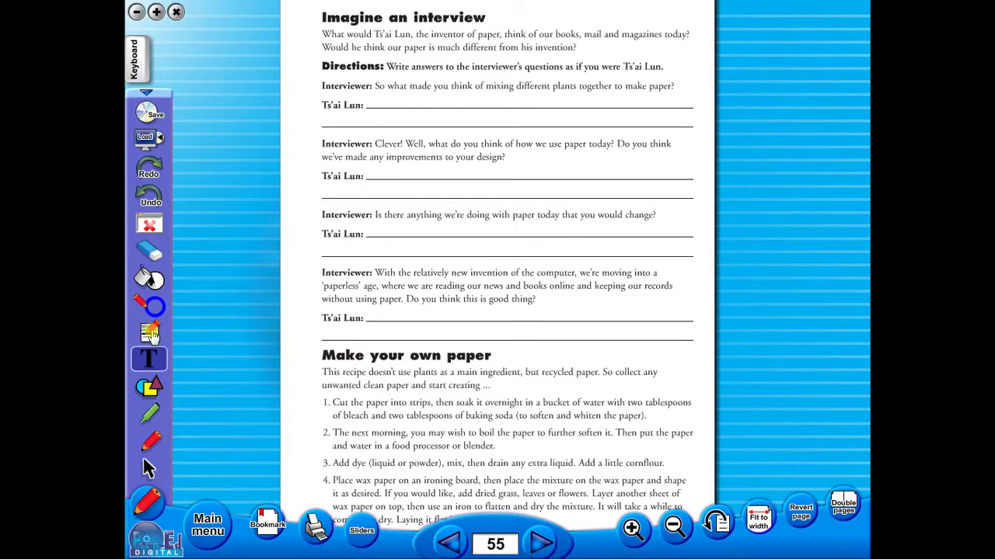
left_click(148, 335)
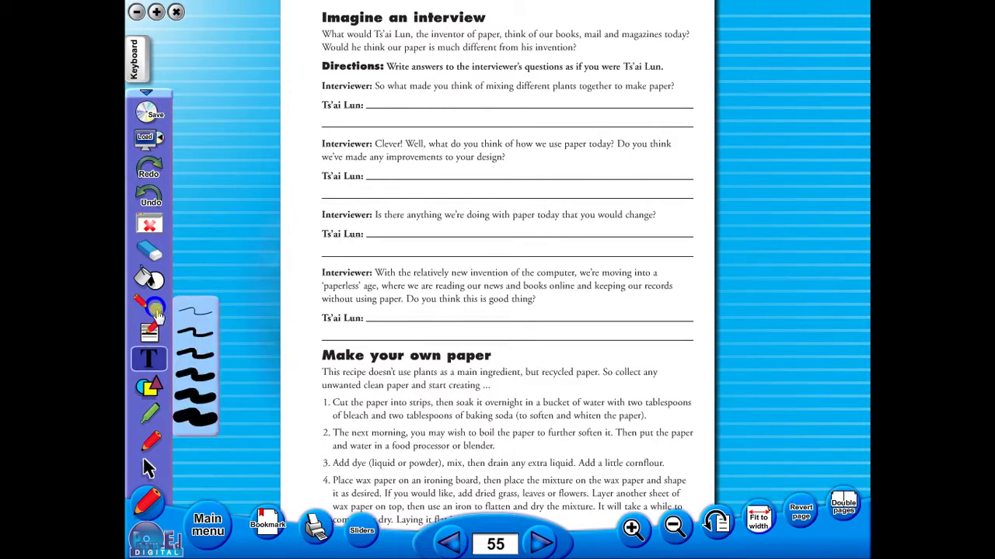
Set the line colour to red and highlight the "Imagine an interview" heading.
left_click(153, 311)
left_click(206, 135)
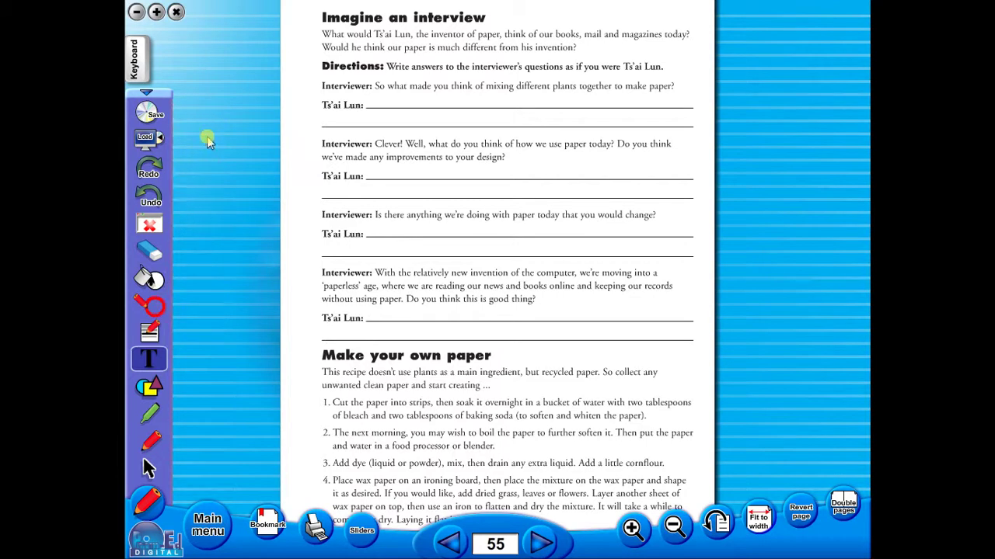
left_click(150, 411)
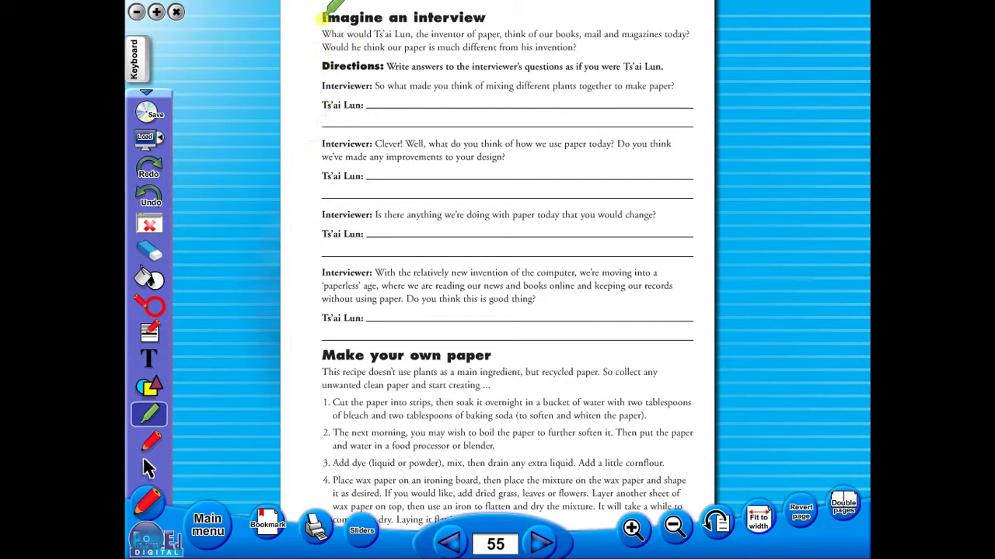
mouse_move(319, 17)
left_mouse_down()
mouse_move(491, 17)
mouse_move(326, 15)
mouse_move(379, 22)
left_mouse_up()
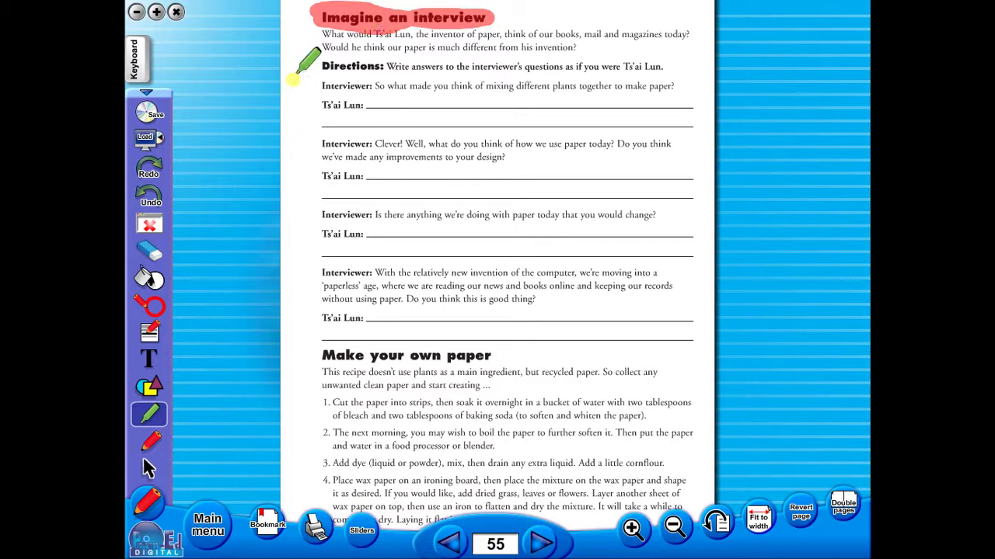
Choose a pencil line thickness and underline the "Directions" sentence in red.
left_click(147, 448)
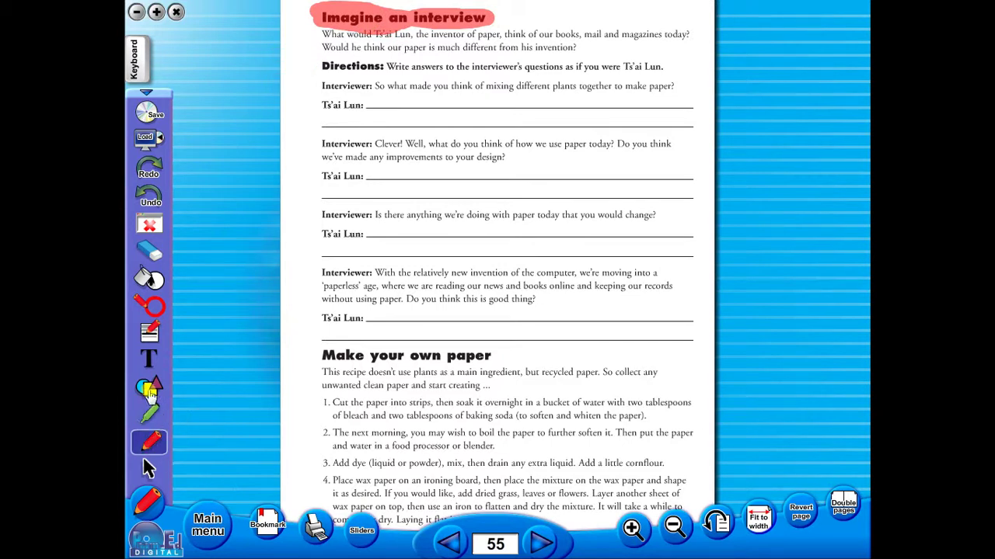
left_click(149, 333)
left_click(204, 320)
left_click_drag(321, 72, 666, 75)
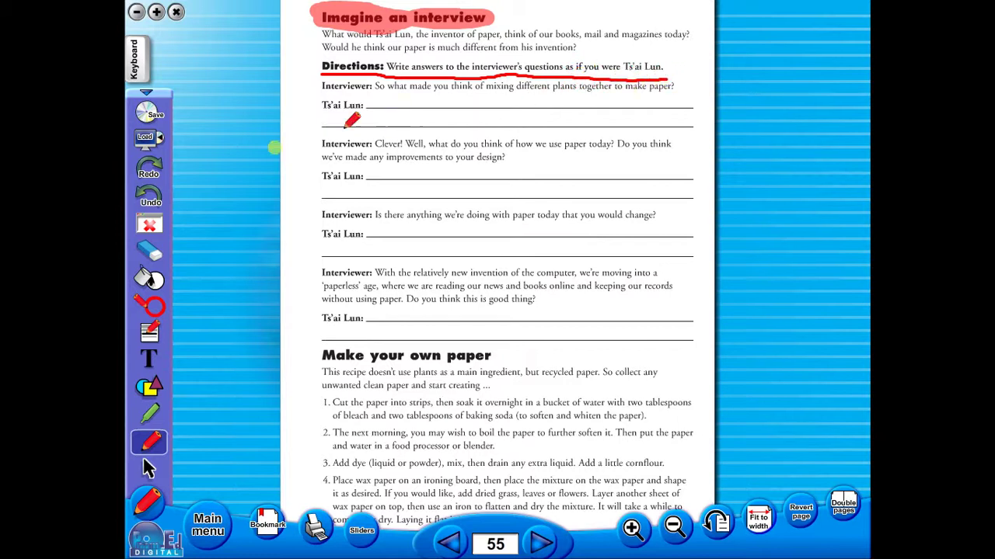
Undo and restore the red underline and heading highlight, and erase both markings with the eraser.
left_click(152, 195)
left_click(154, 197)
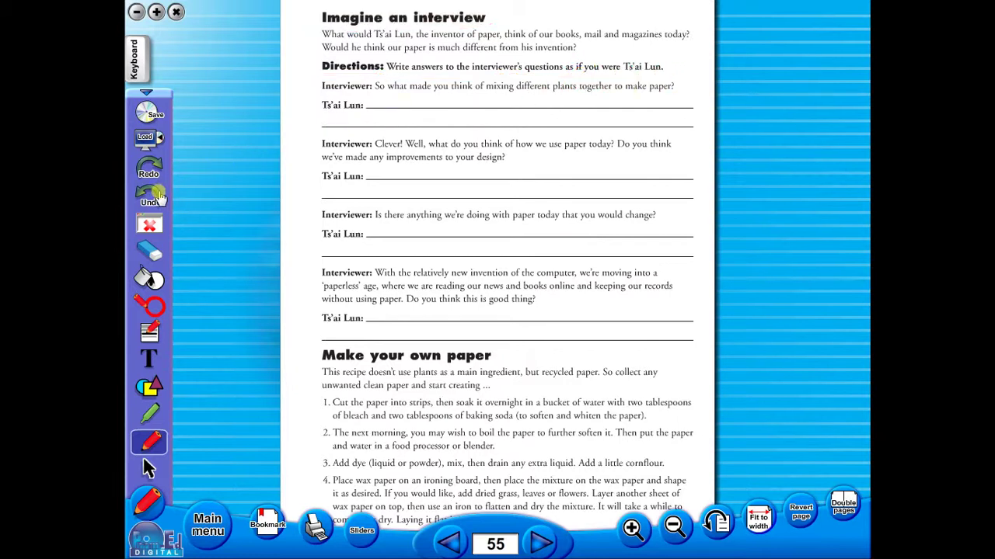
left_click(149, 248)
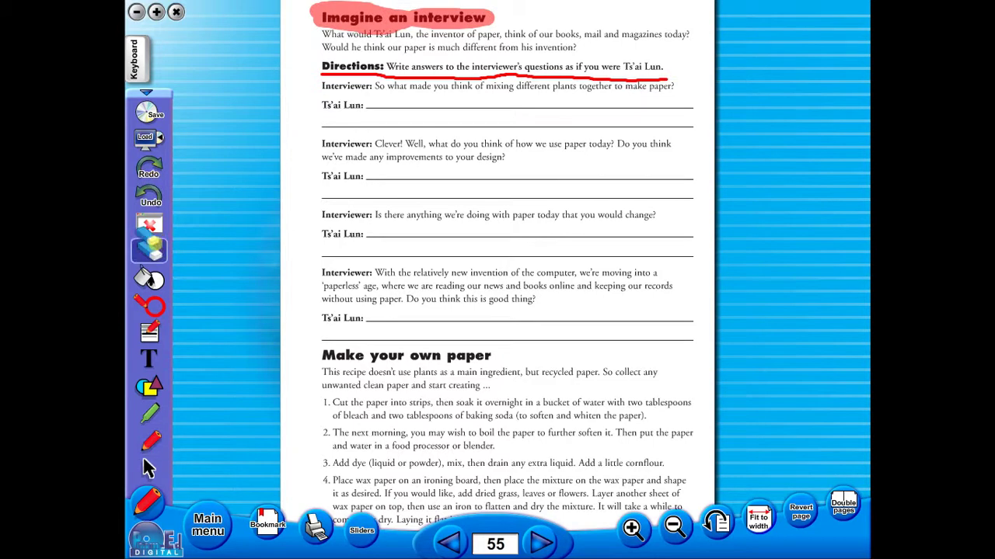
left_click(320, 66)
left_click(318, 20)
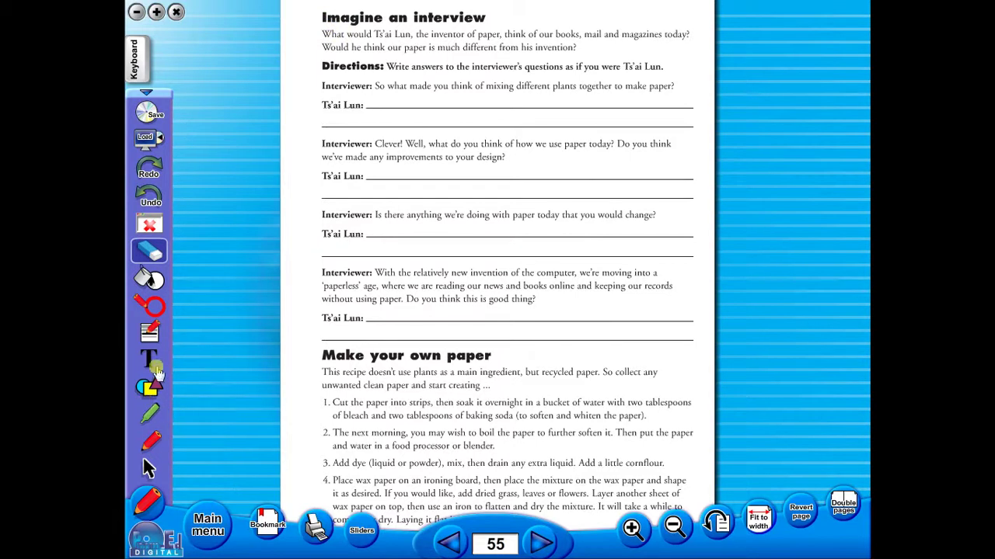
Add a text box reading "additional info" beside the "Imagine an interview" heading.
left_click(150, 359)
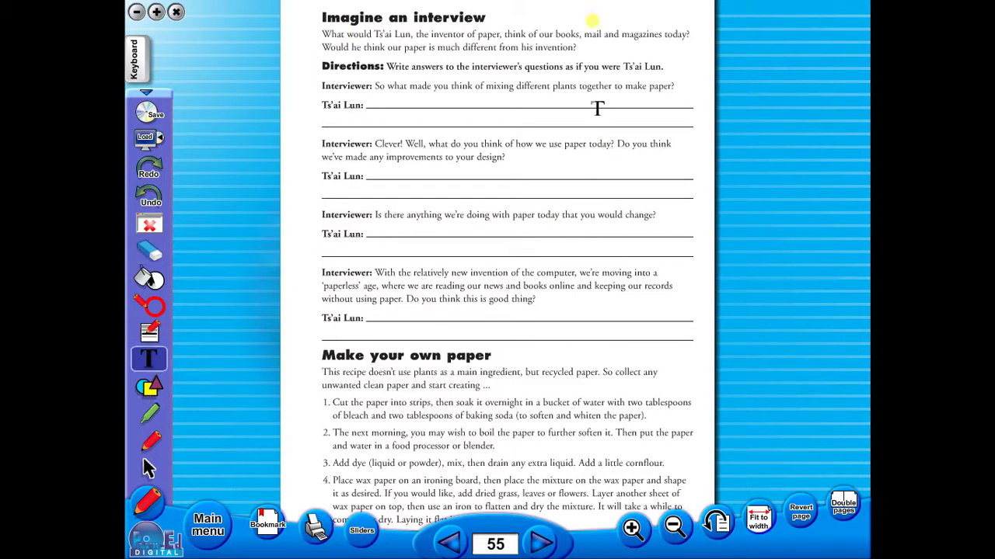
left_click_drag(516, 2, 678, 28)
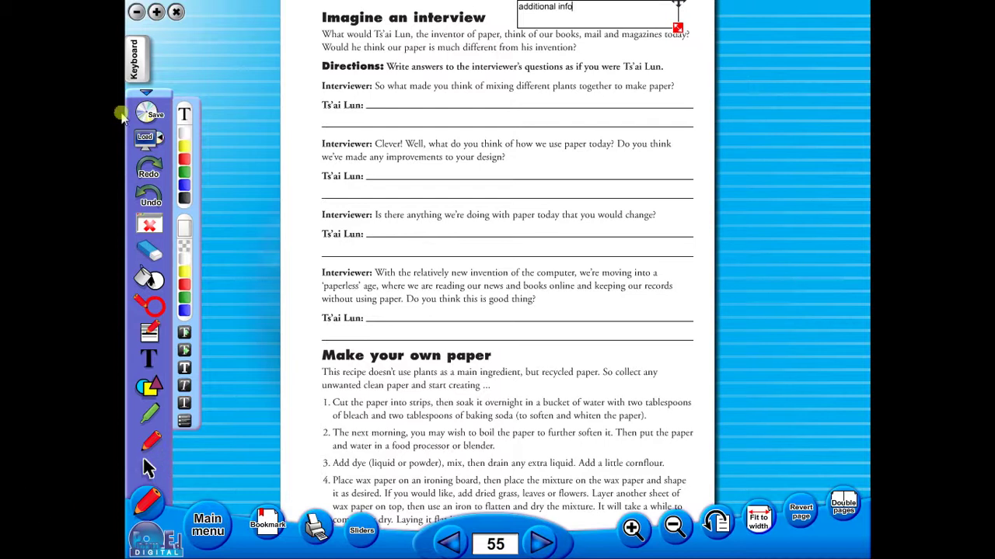
Enter worksheet1 as the name for saving the annotations and cancel without saving.
left_click(156, 115)
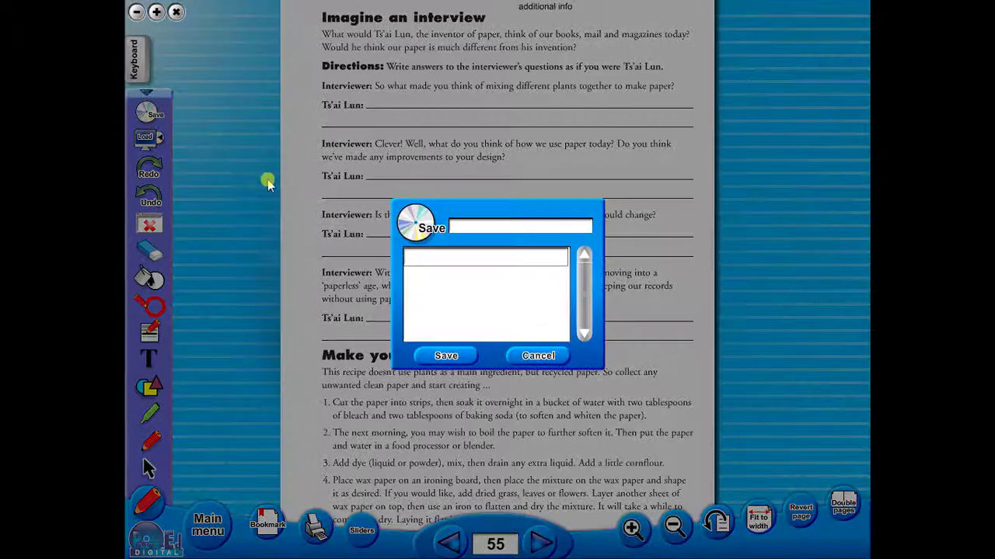
type("worksheet1")
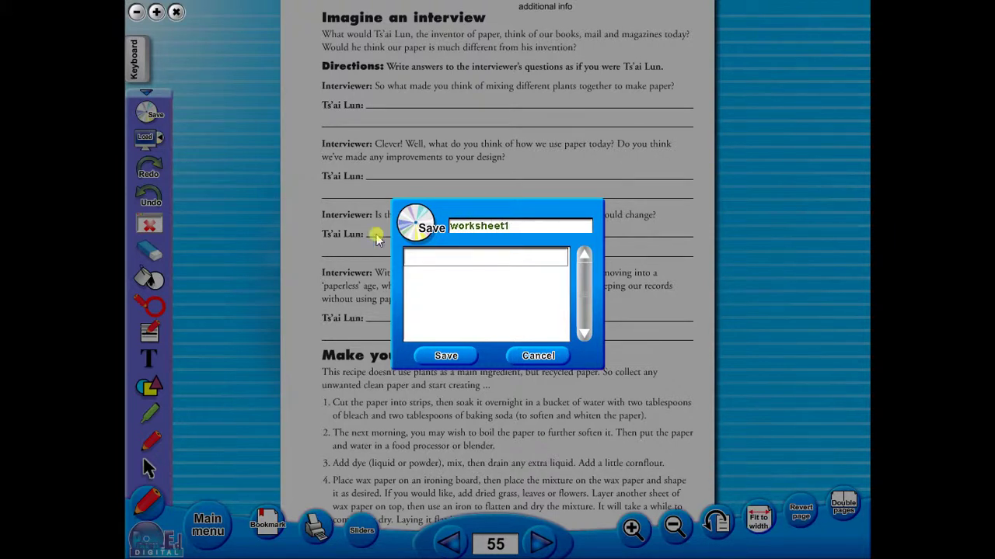
left_click(538, 358)
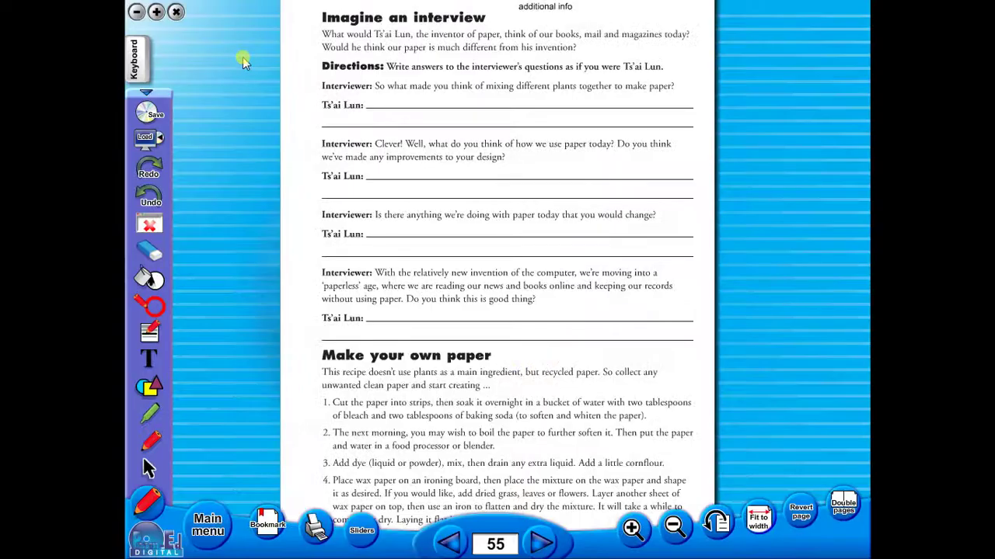
Append "/text" to the "additional info" text box using the on-screen keyboard, and close the keyboard.
left_click(135, 52)
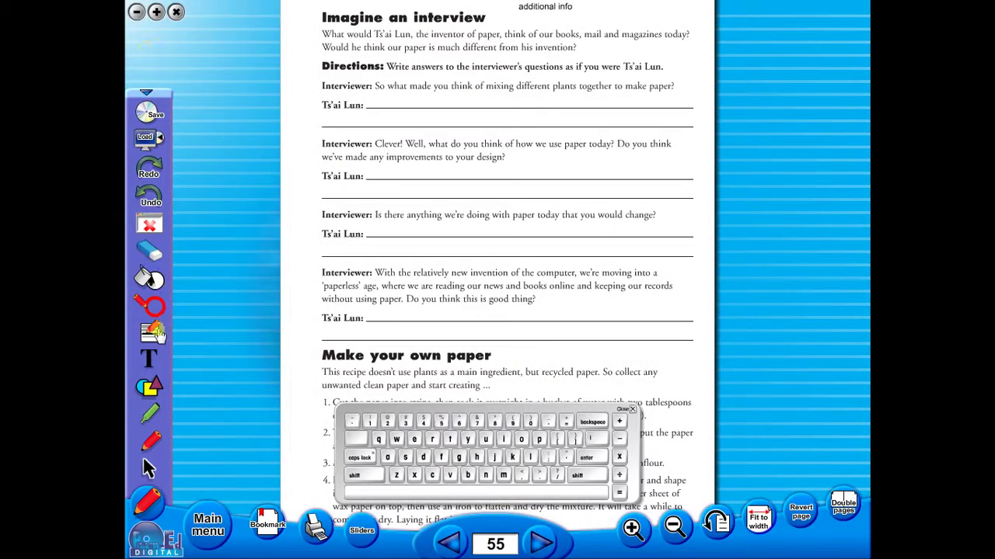
left_click(149, 359)
left_click(601, 7)
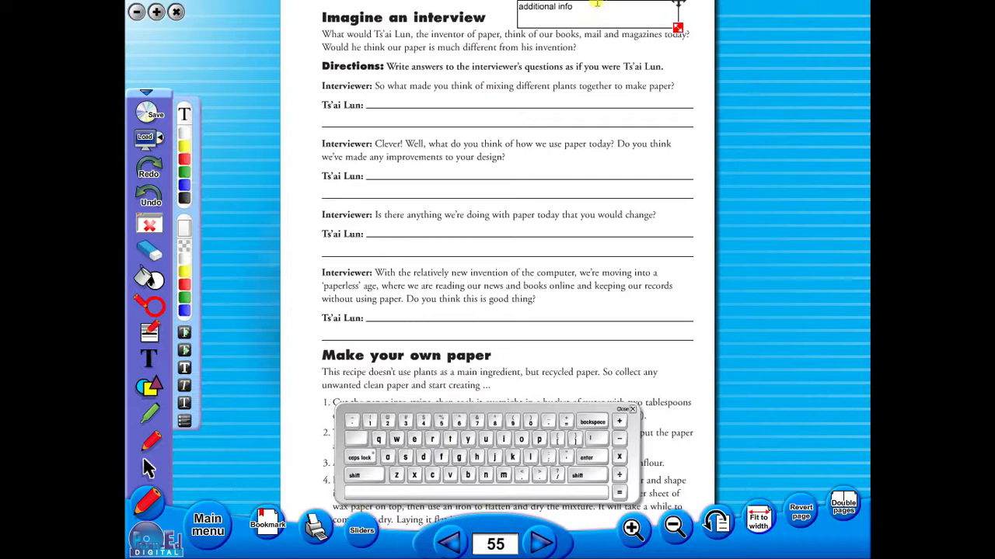
left_click(557, 475)
left_click(449, 439)
left_click(414, 440)
left_click(414, 475)
left_click(449, 439)
left_click(633, 411)
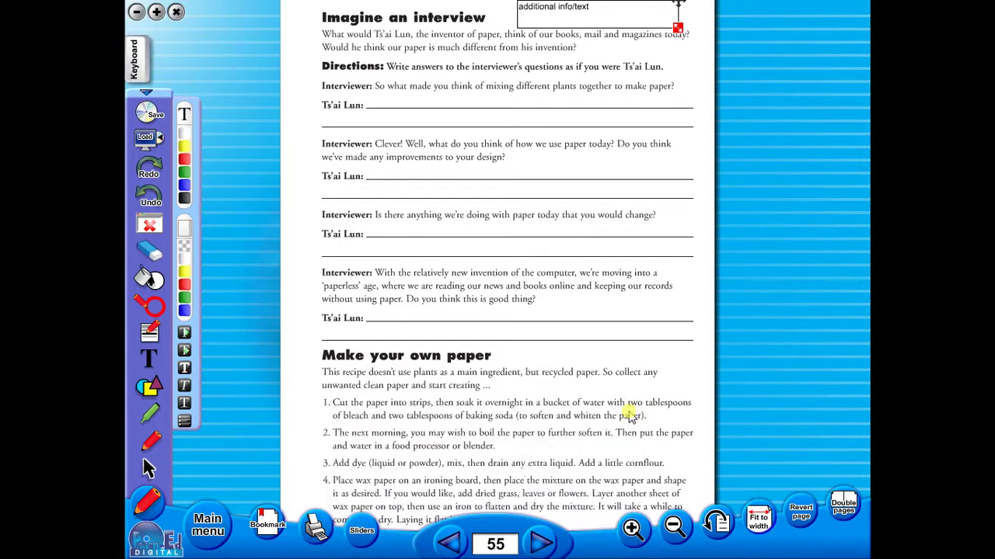
Return to the main menu and look through page 1 and the contents lists, including Machines and inventions.
left_click(192, 531)
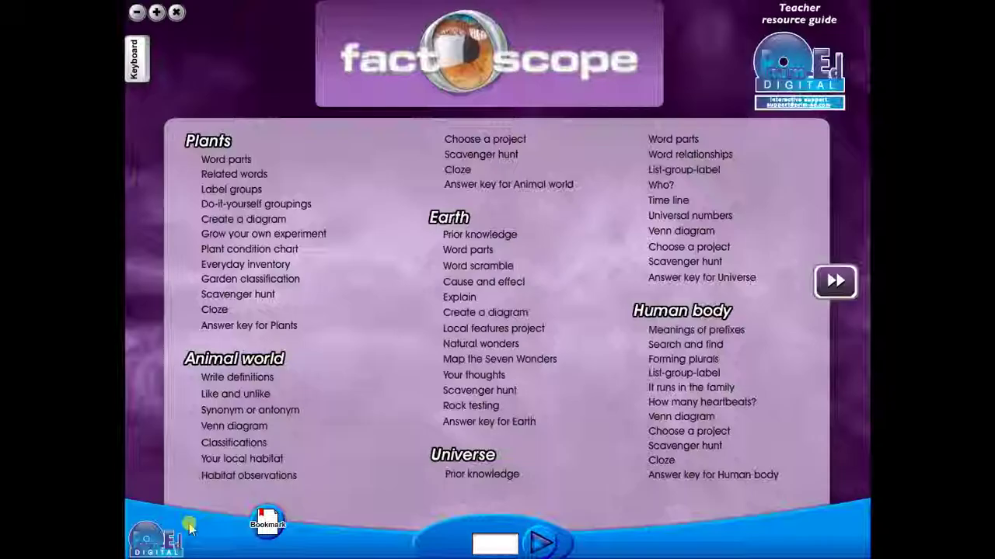
left_click(537, 544)
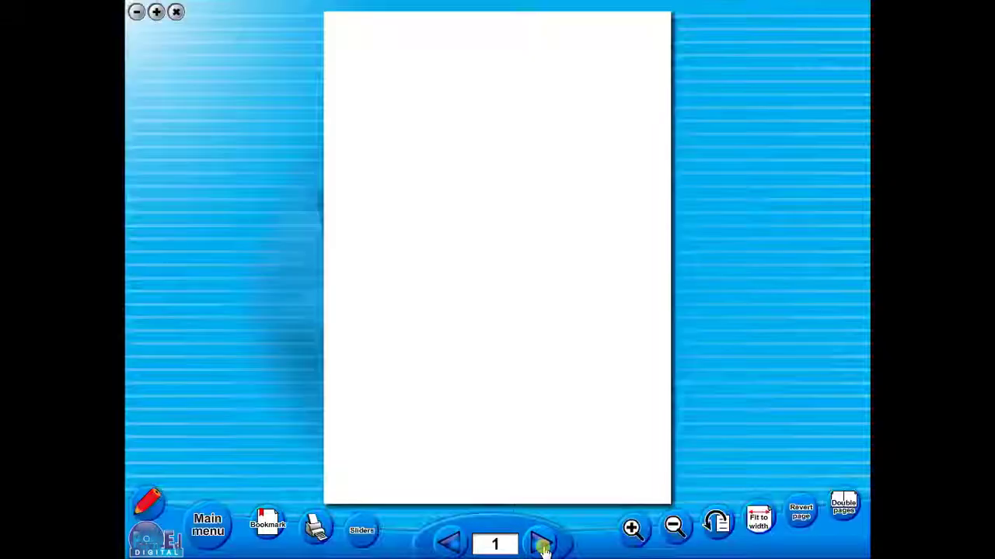
left_click(202, 528)
left_click(835, 282)
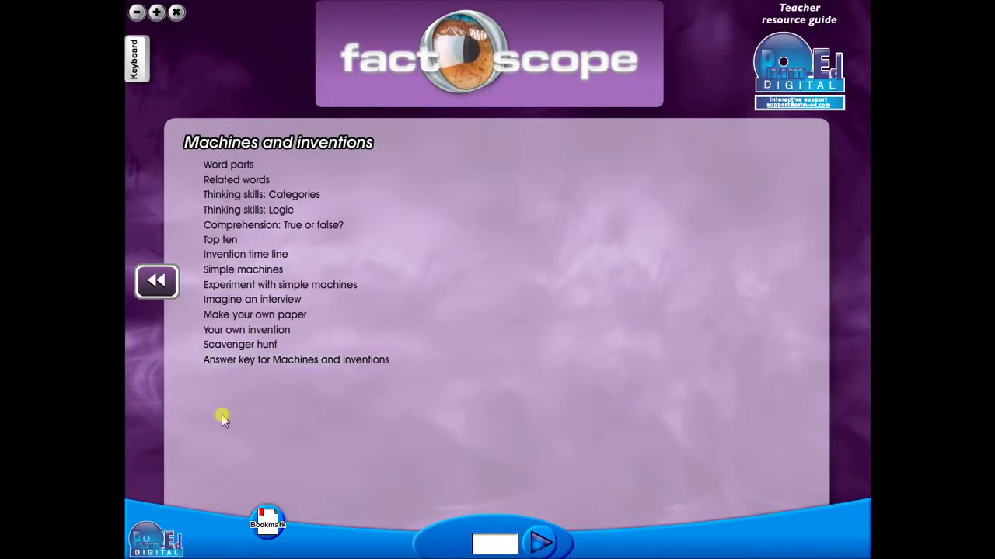
left_click(148, 289)
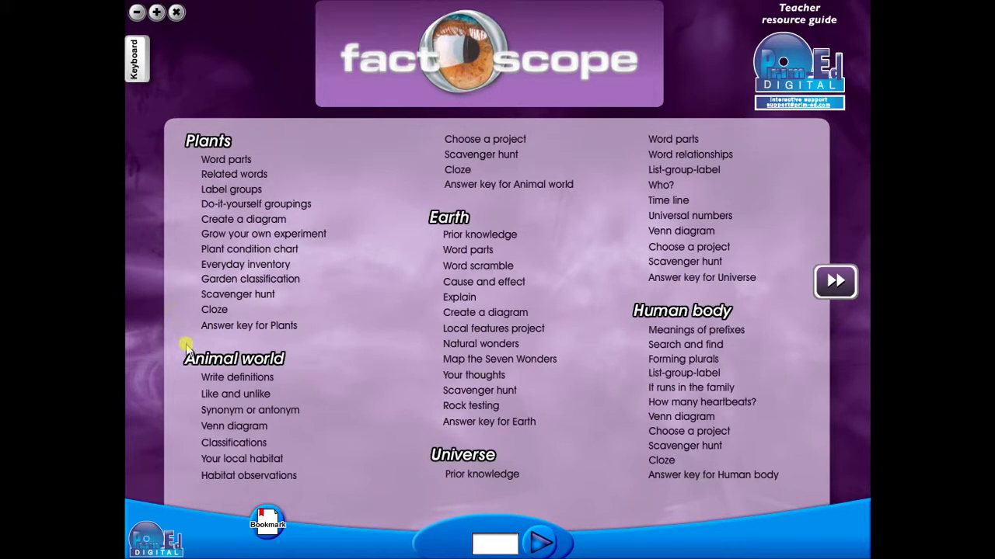